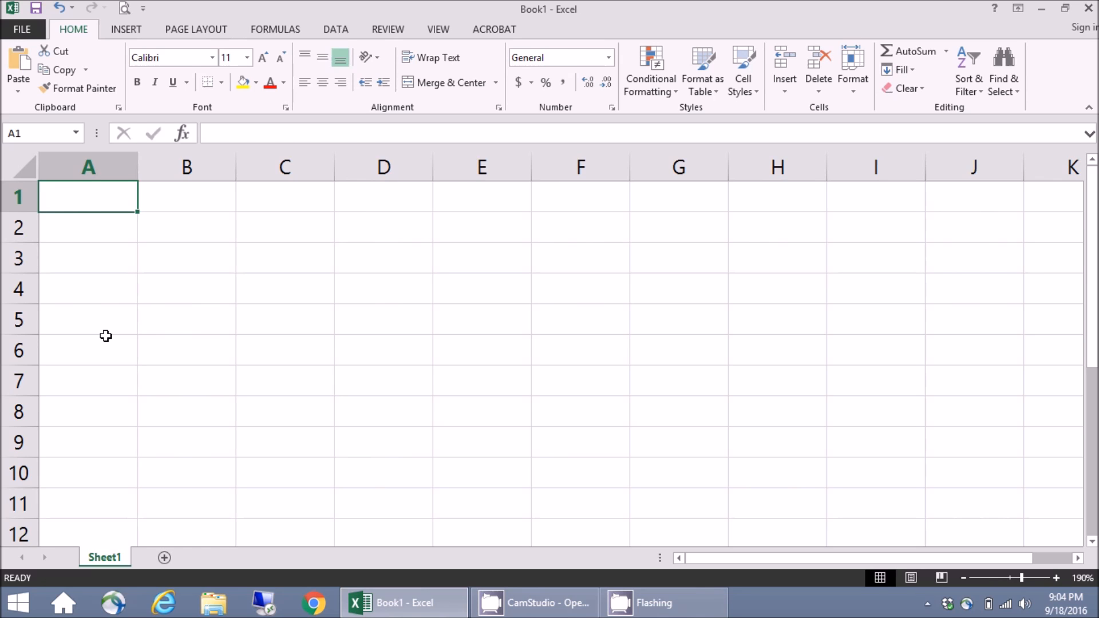
Enter the numbers .074, .34 and 100.333333 in cells A1, A2 and A3
{"action": "type", "text": "."}
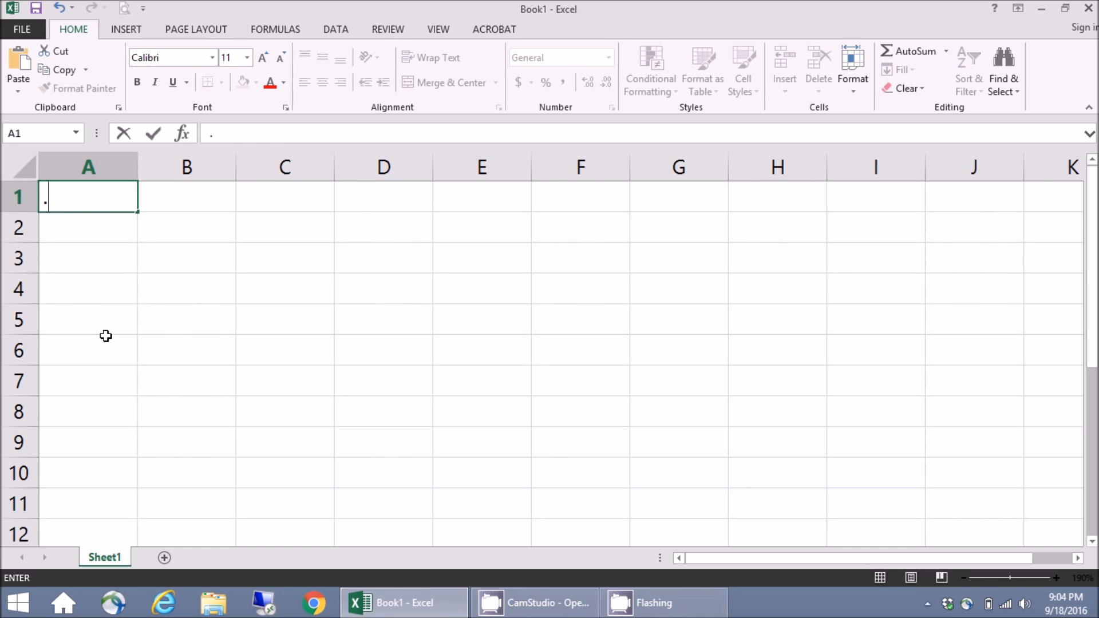
{"action": "type", "text": "074"}
{"action": "key", "text": "Return"}
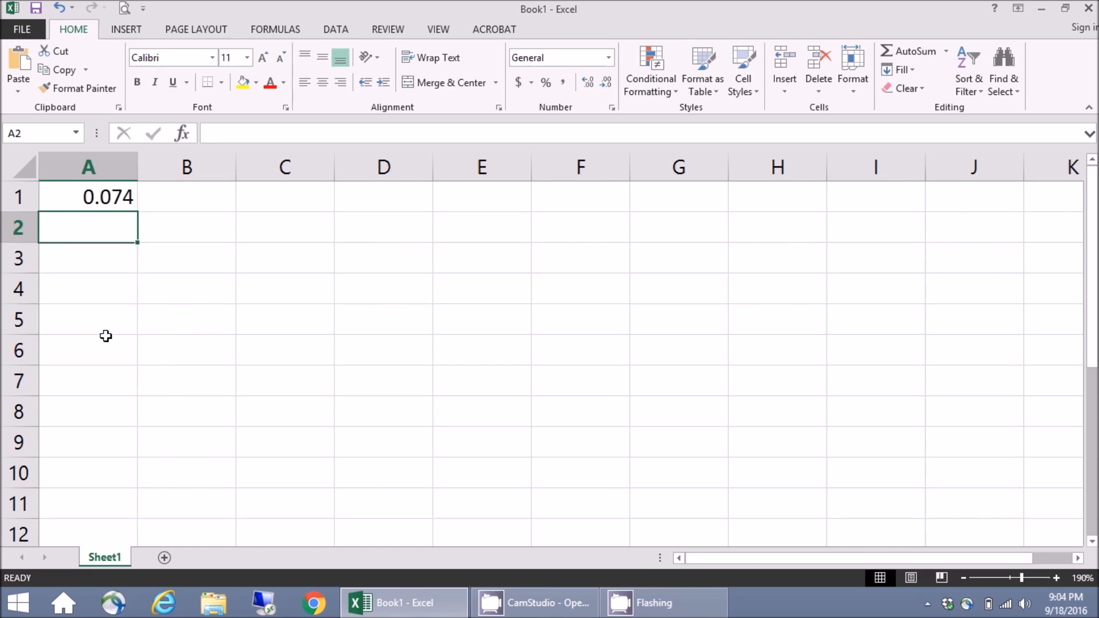
{"action": "type", "text": ".34"}
{"action": "key", "text": "Return"}
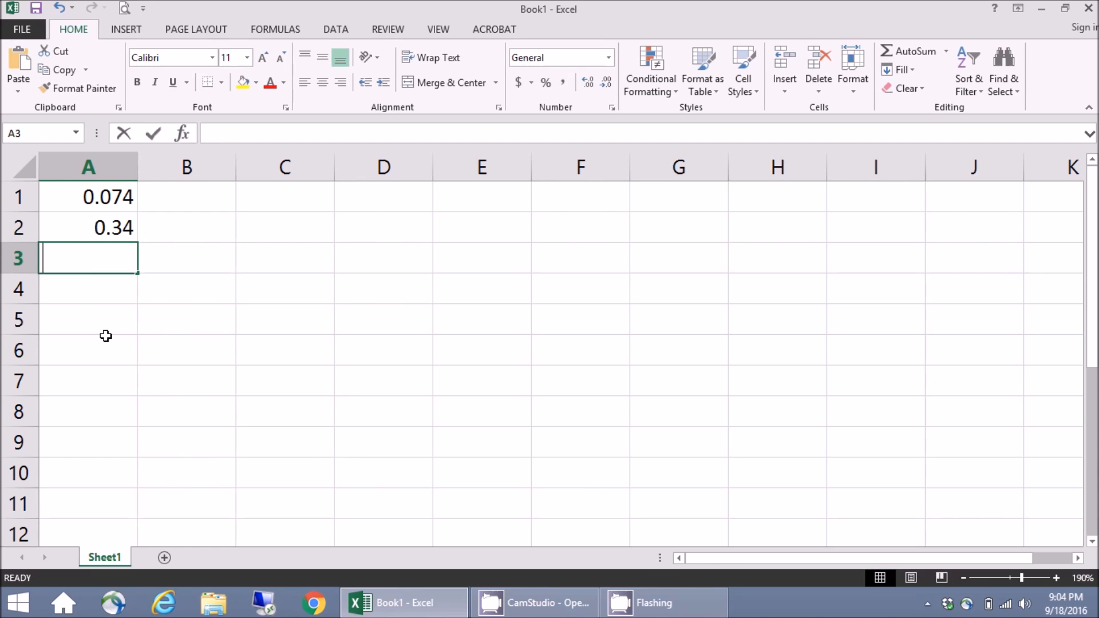
{"action": "type", "text": "100.33333"}
{"action": "key", "text": "Return"}
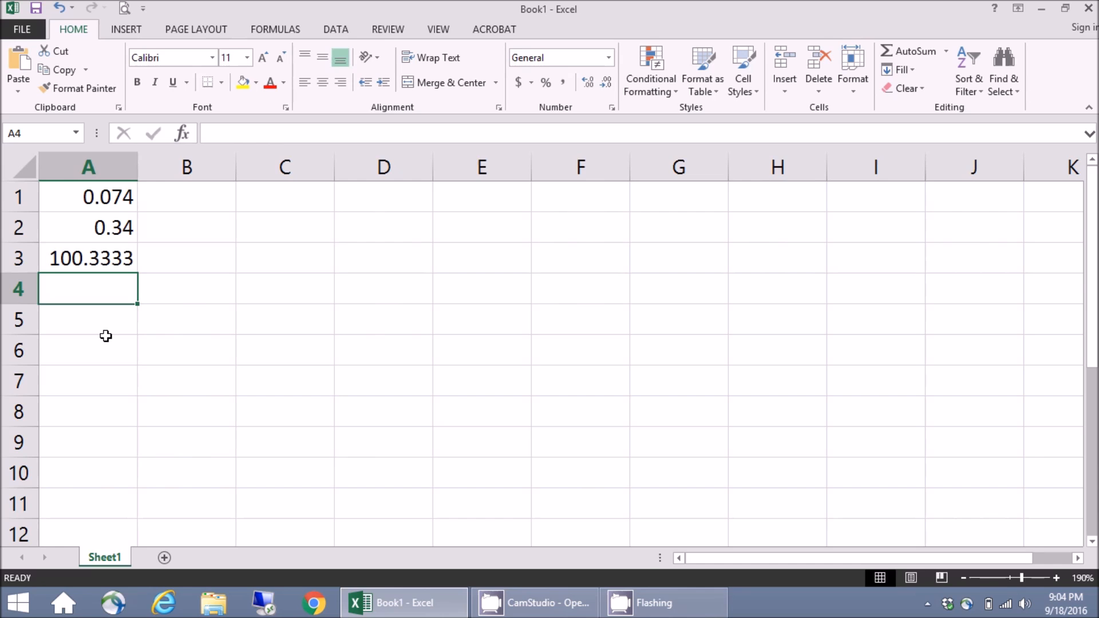
Enter the date 12/16/2013 in cell A4
{"action": "type", "text": "12/"}
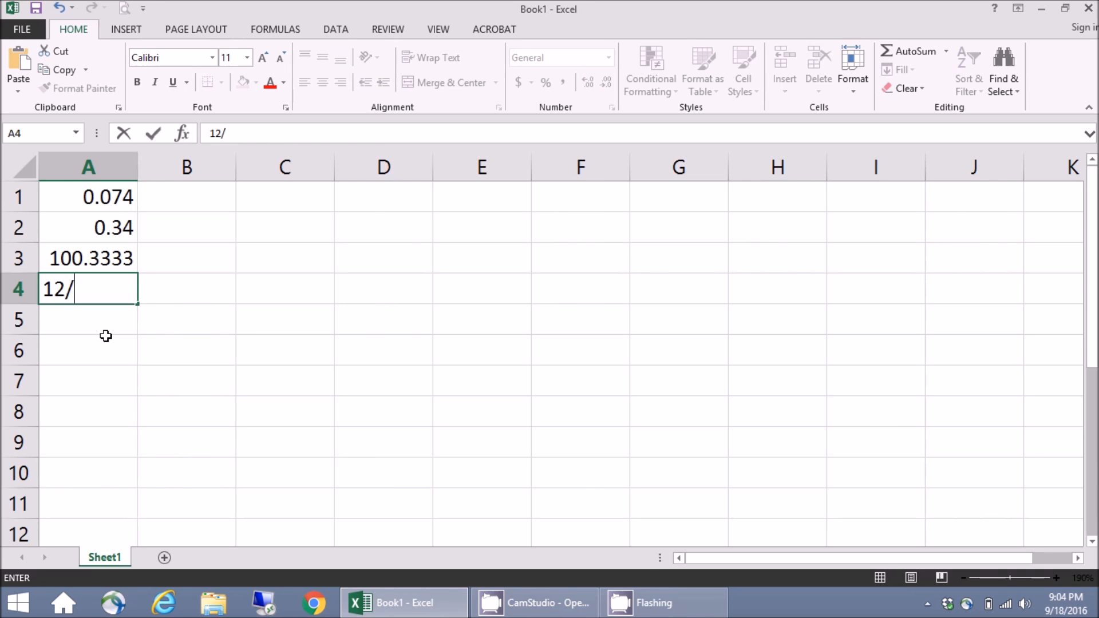
{"action": "type", "text": "16/20"}
{"action": "type", "text": "13"}
{"action": "key", "text": "Return"}
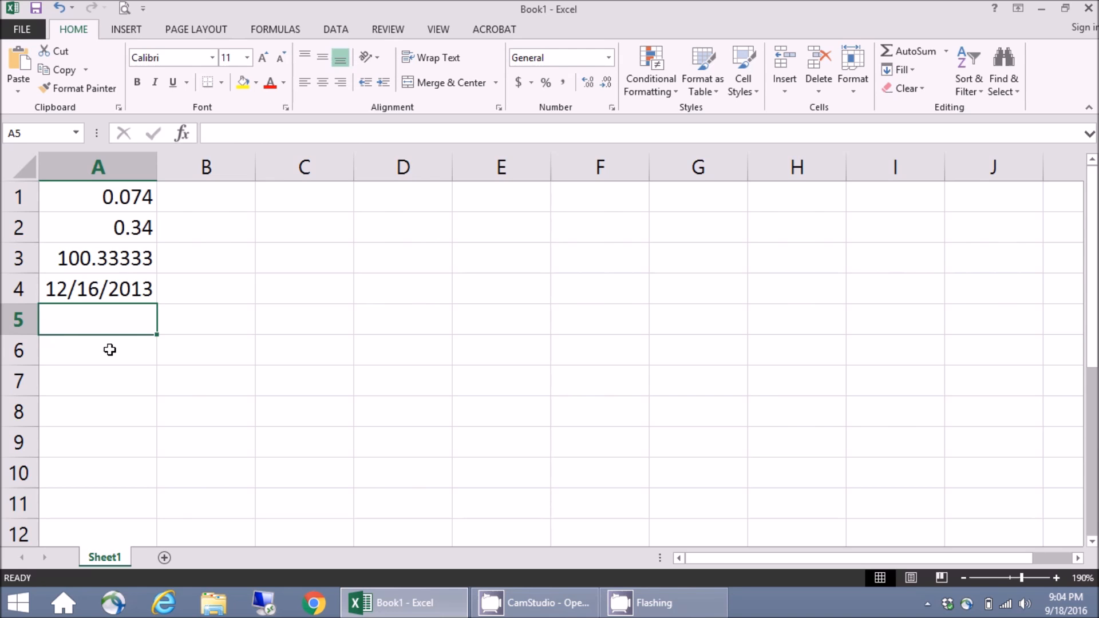
Enter the number 3994848457584.444443333 in cell A5 and reselect that cell
{"action": "type", "text": "39948"}
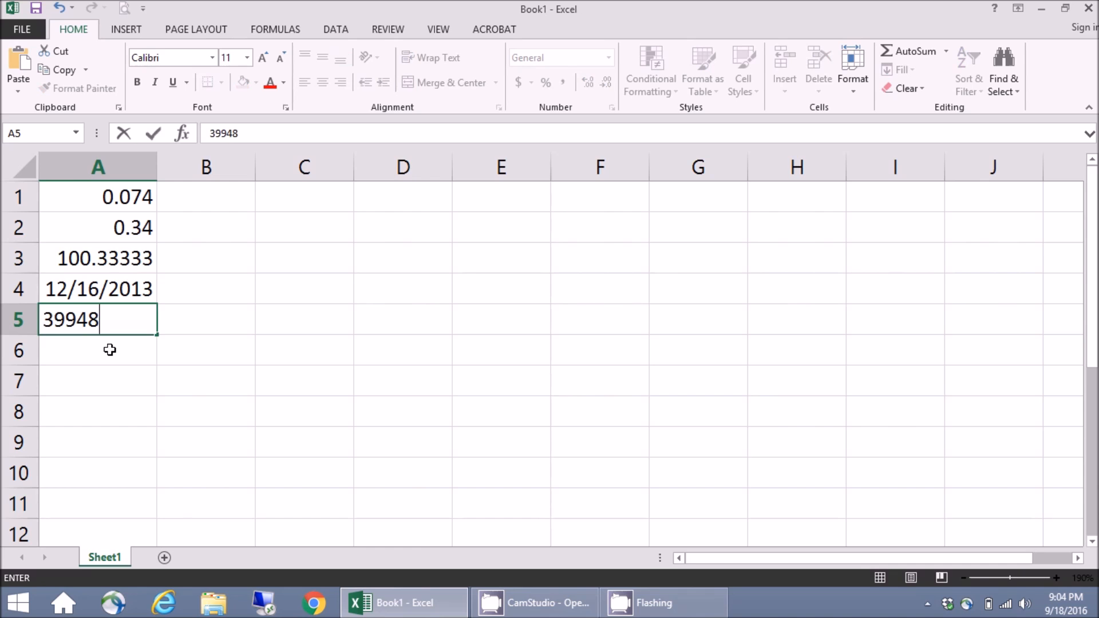
{"action": "type", "text": "48457584."}
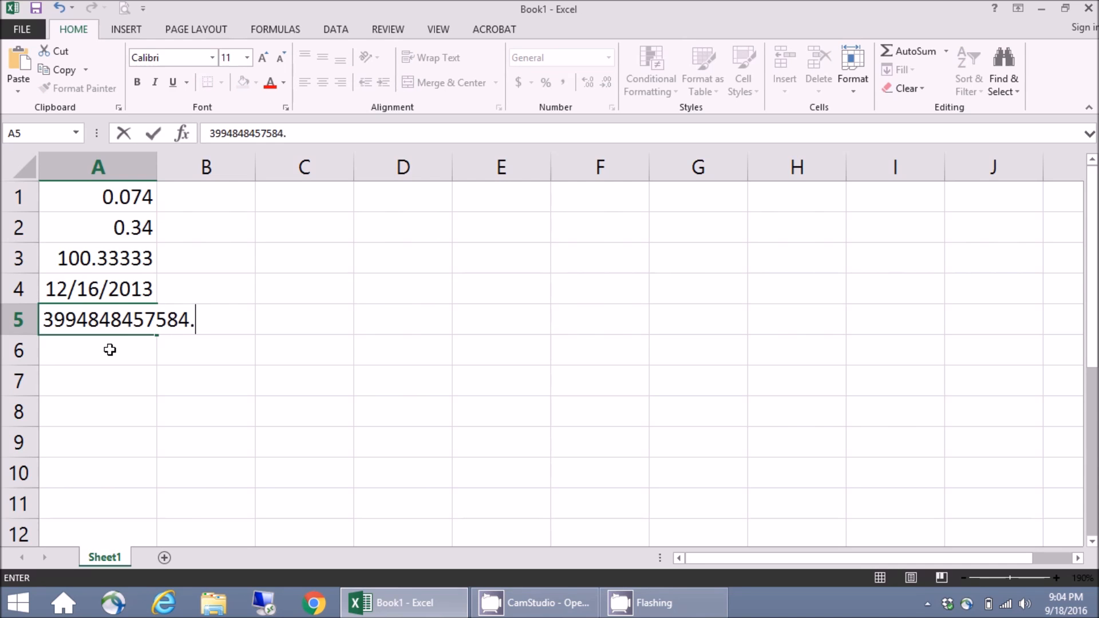
{"action": "type", "text": "444443333"}
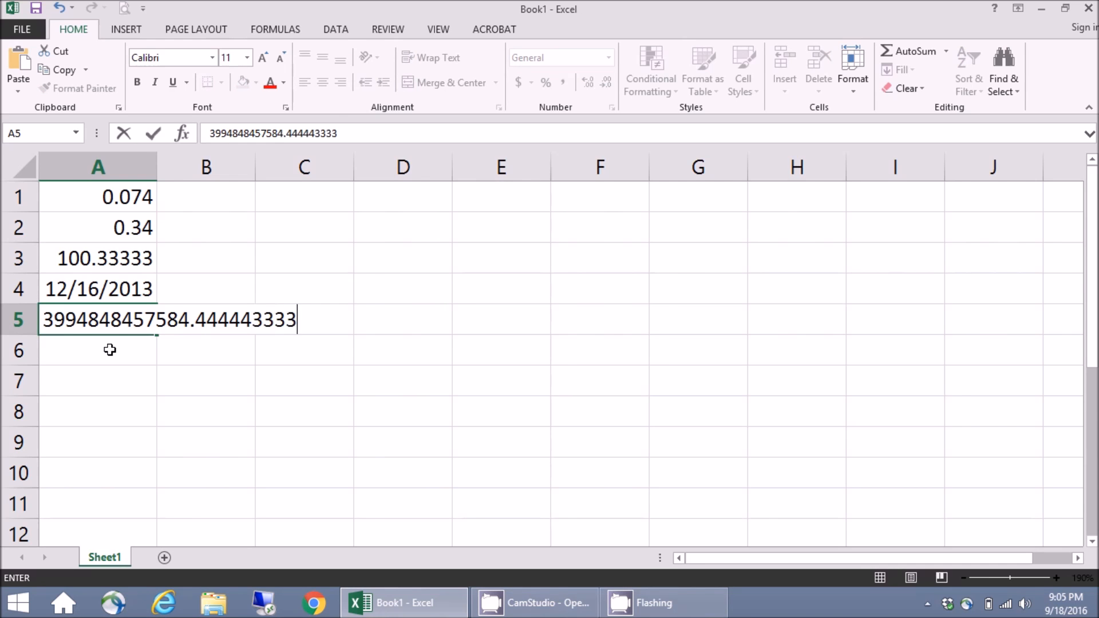
{"action": "key", "text": "Return"}
{"action": "key", "text": "Up"}
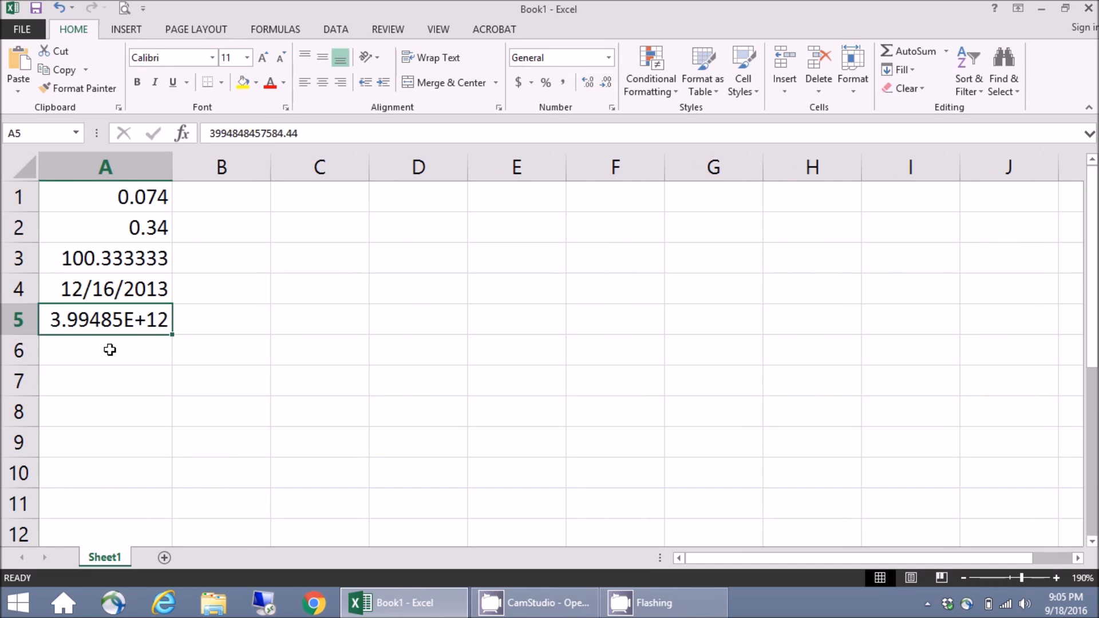
{"action": "left_click", "coordinate": [109, 350]}
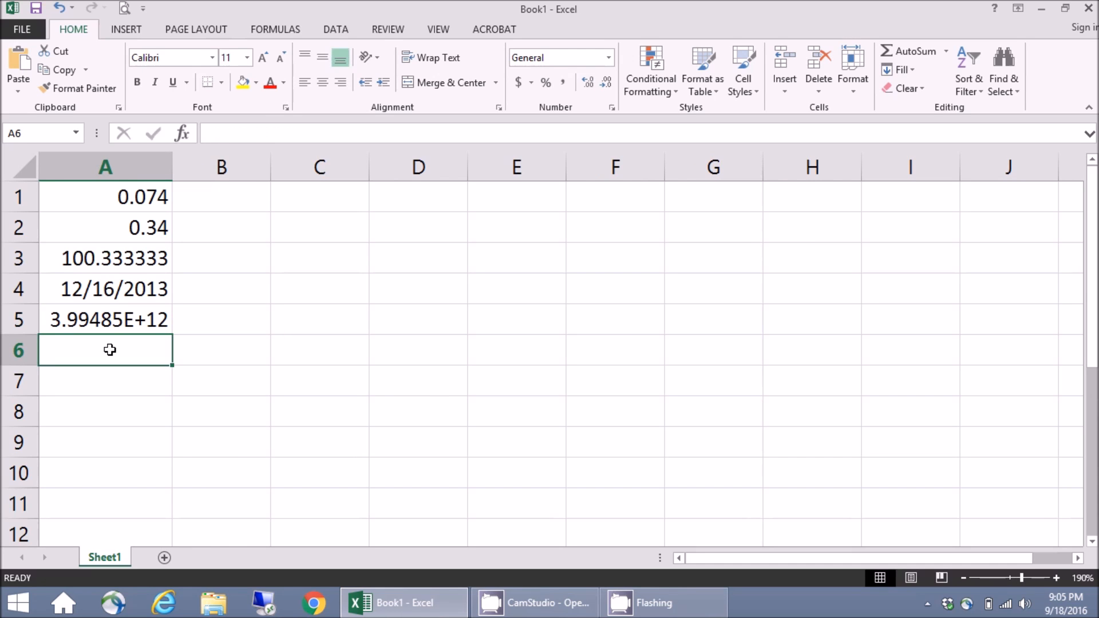
{"action": "key", "text": "Up"}
{"action": "key", "text": "Up"}
{"action": "key", "text": "Up"}
{"action": "key", "text": "Up"}
{"action": "key", "text": "Up"}
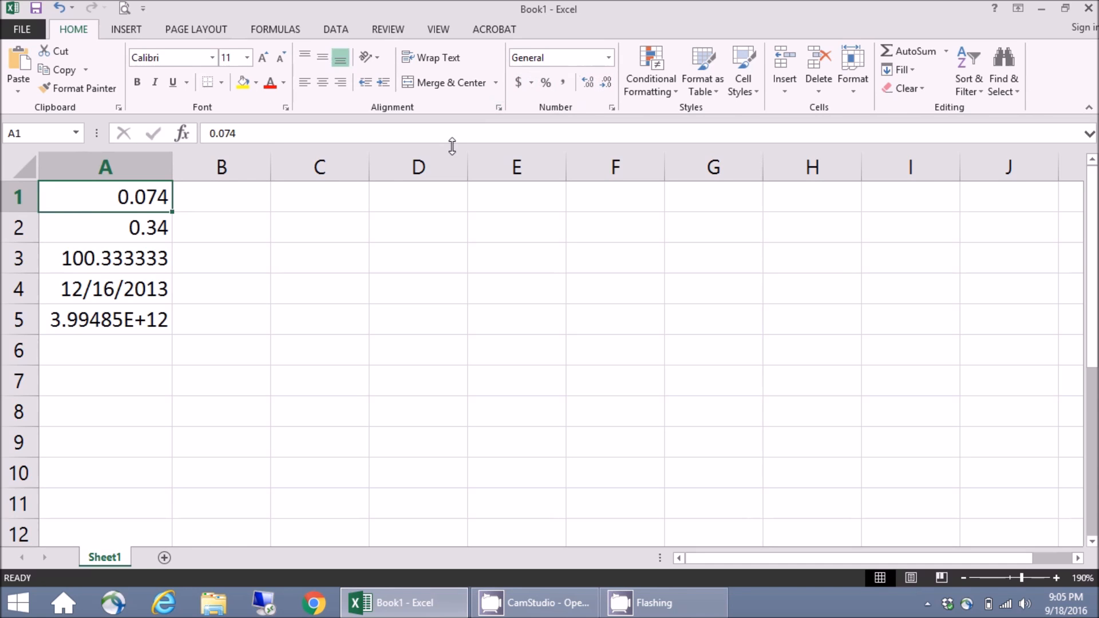
Apply the Accounting dollar format to cell A3 and extend it to four decimal places
{"action": "left_click", "coordinate": [146, 258]}
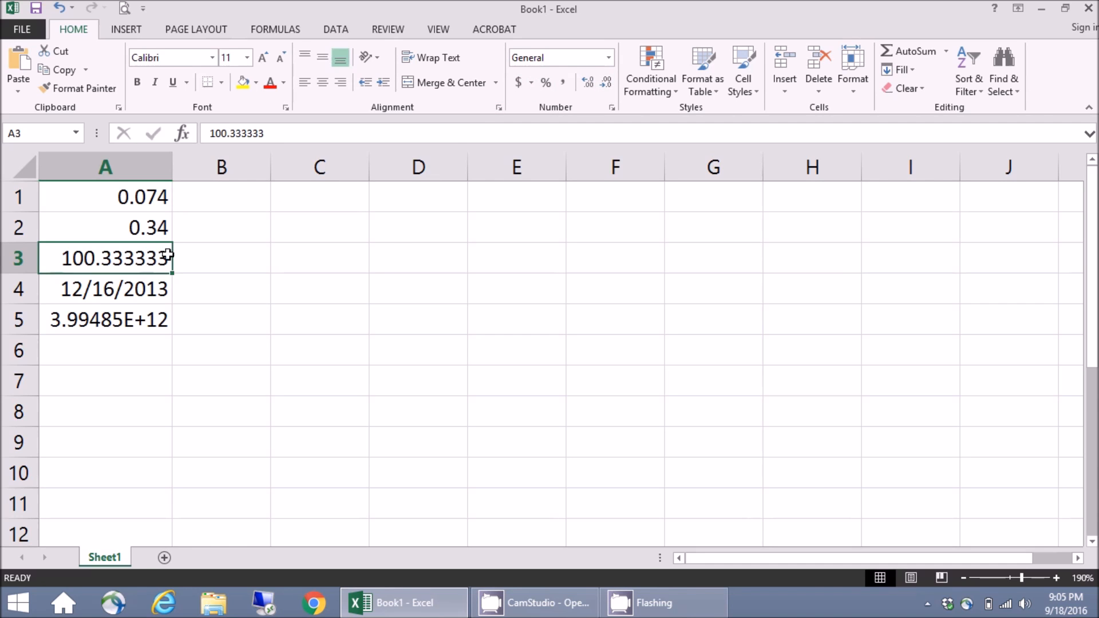
{"action": "left_click", "coordinate": [516, 85]}
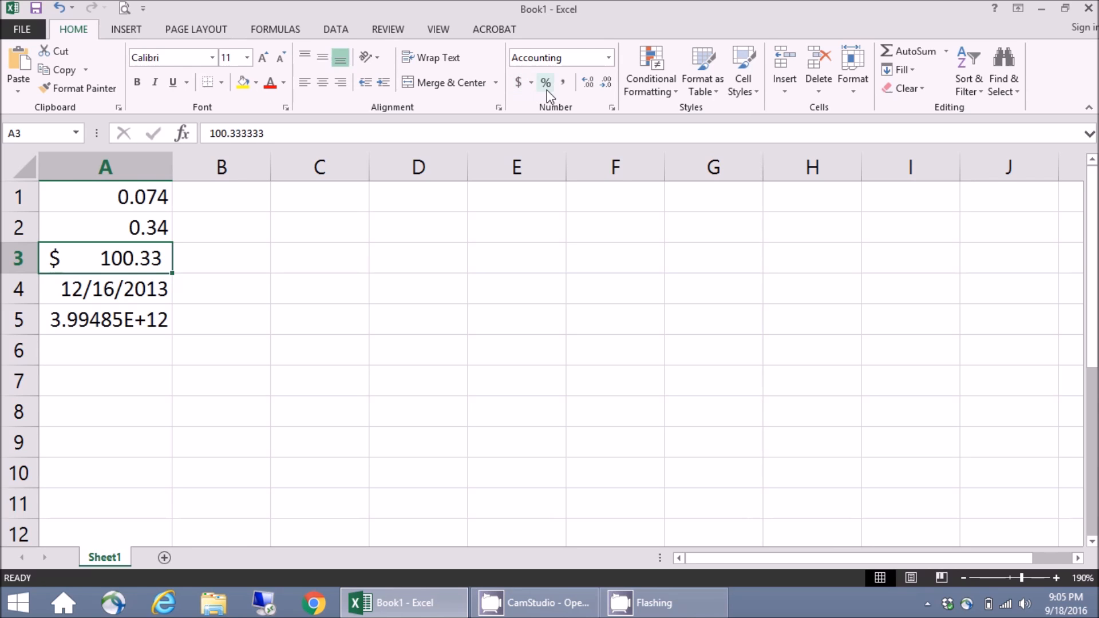
{"action": "left_click", "coordinate": [590, 84]}
{"action": "left_click", "coordinate": [590, 84]}
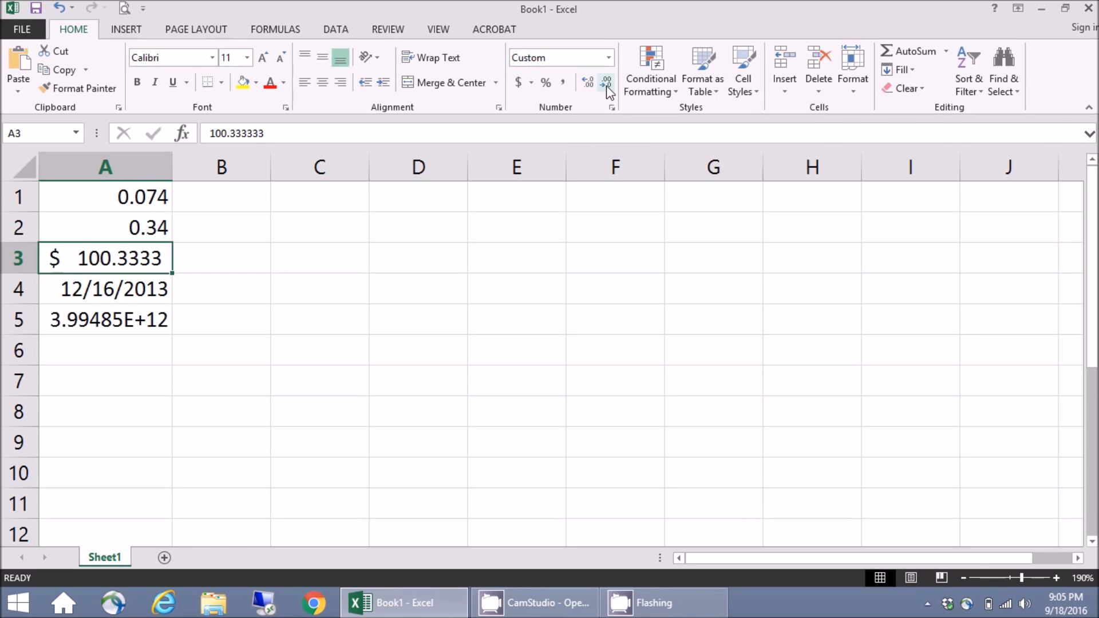
Reduce the dollar amount in cell A3 to zero decimal places
{"action": "left_click", "coordinate": [607, 86]}
{"action": "left_click", "coordinate": [608, 86]}
{"action": "left_click", "coordinate": [607, 86]}
{"action": "left_click", "coordinate": [607, 86]}
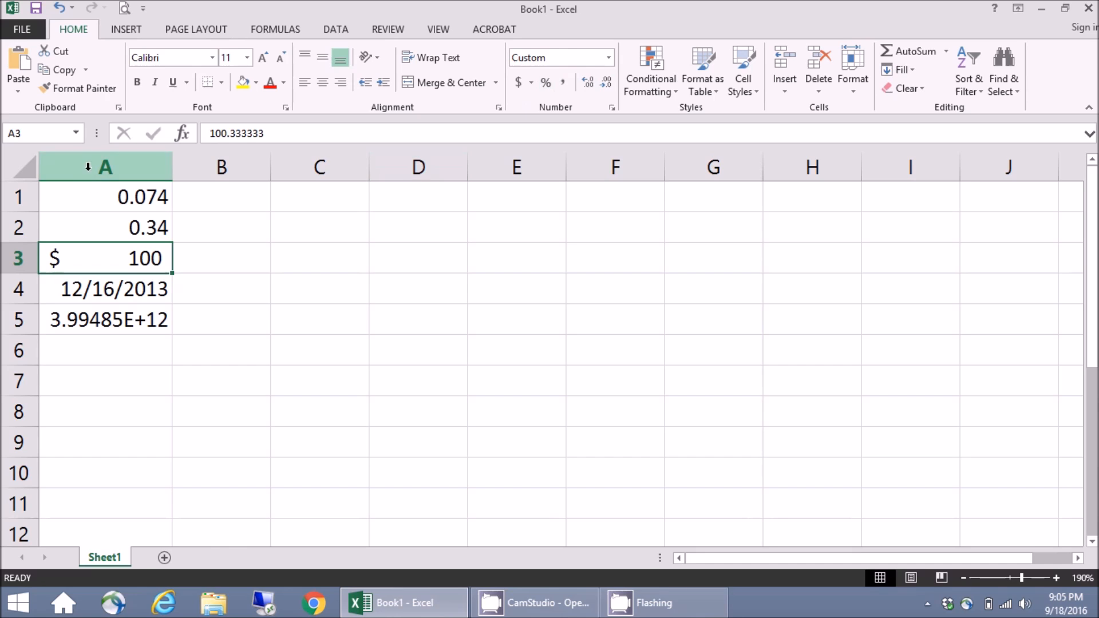
Format the value in cell A2 as a percentage
{"action": "left_click", "coordinate": [130, 231]}
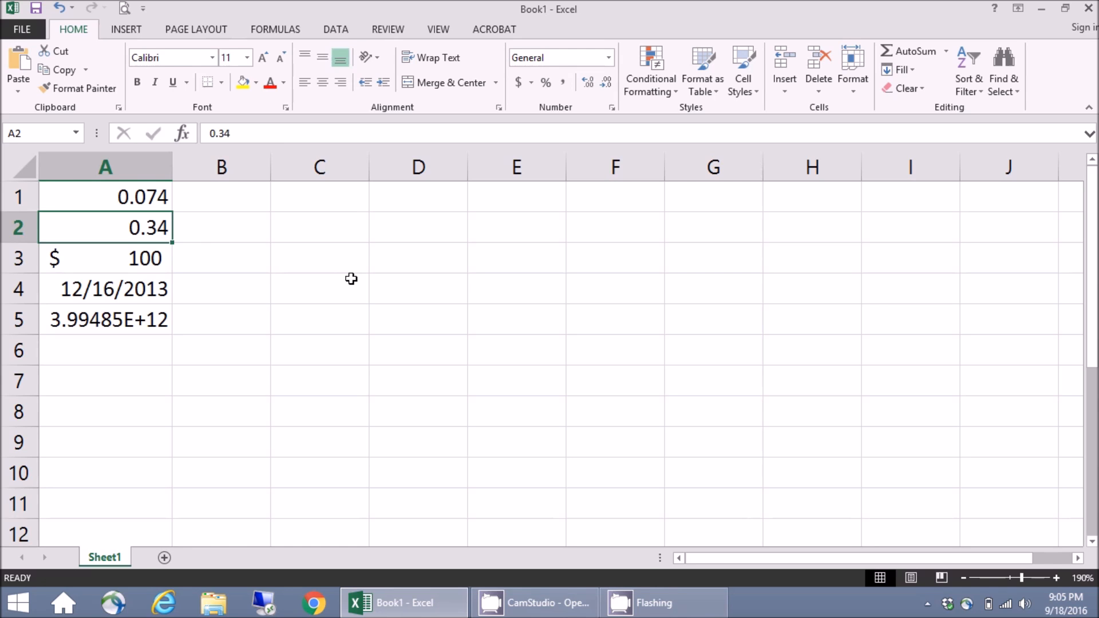
{"action": "left_click", "coordinate": [546, 84]}
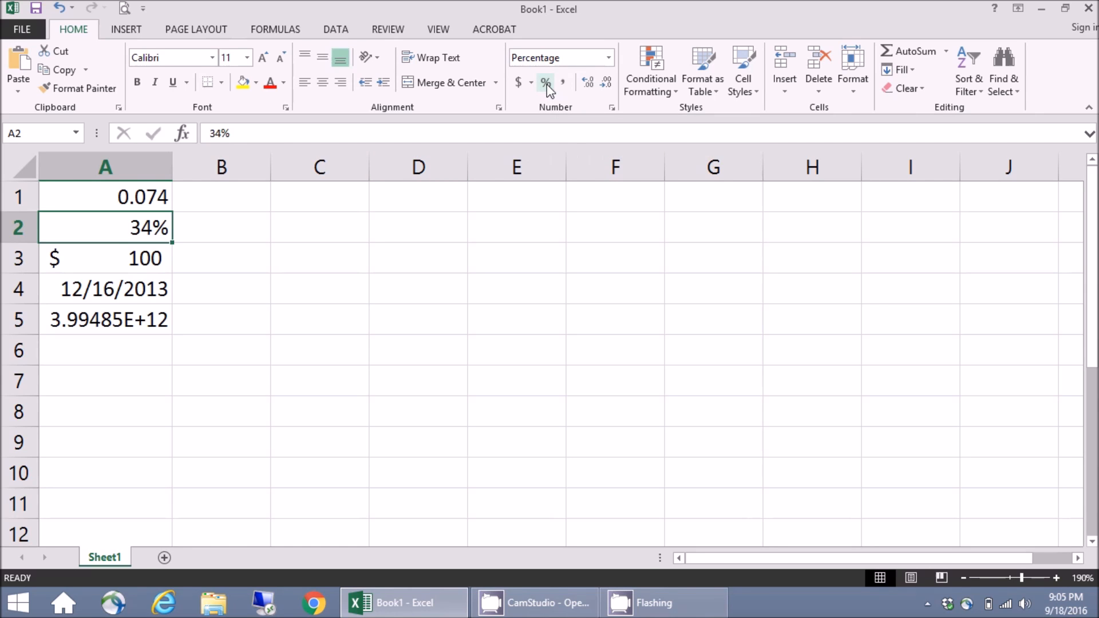
Apply the comma number style to cell A5 and remove its decimal places
{"action": "left_click", "coordinate": [115, 324]}
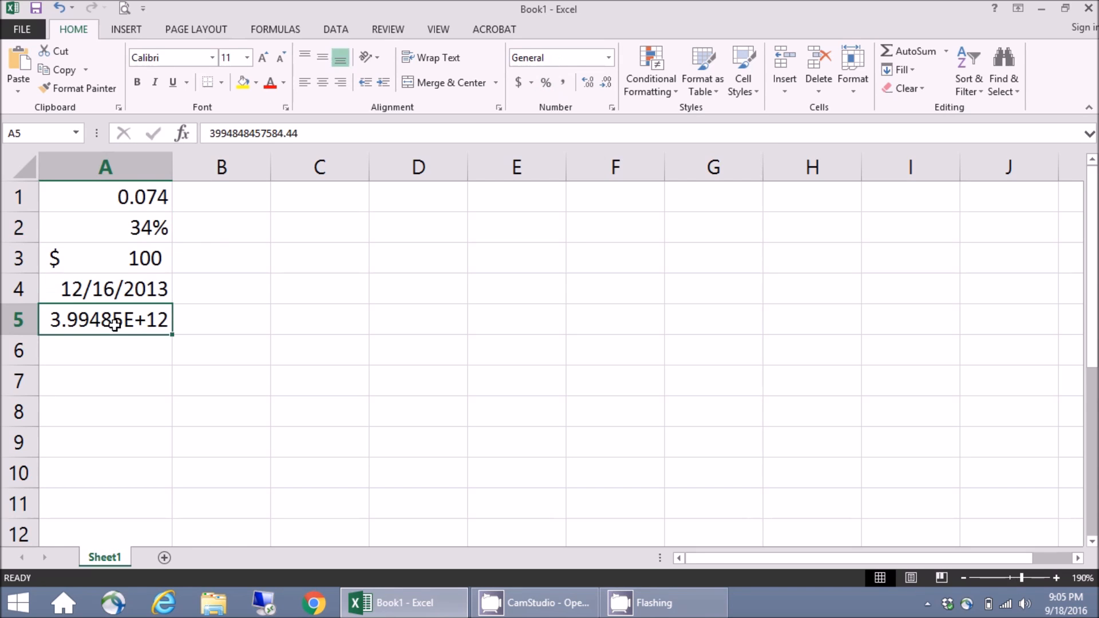
{"action": "left_click", "coordinate": [563, 85]}
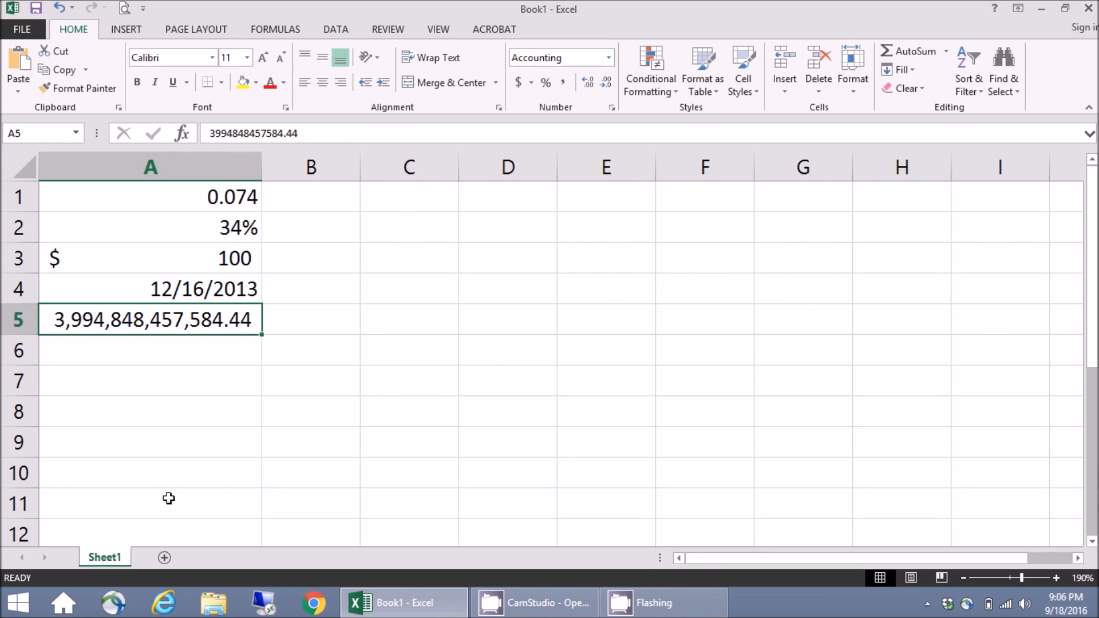
{"action": "left_click", "coordinate": [606, 84]}
{"action": "left_click", "coordinate": [607, 85]}
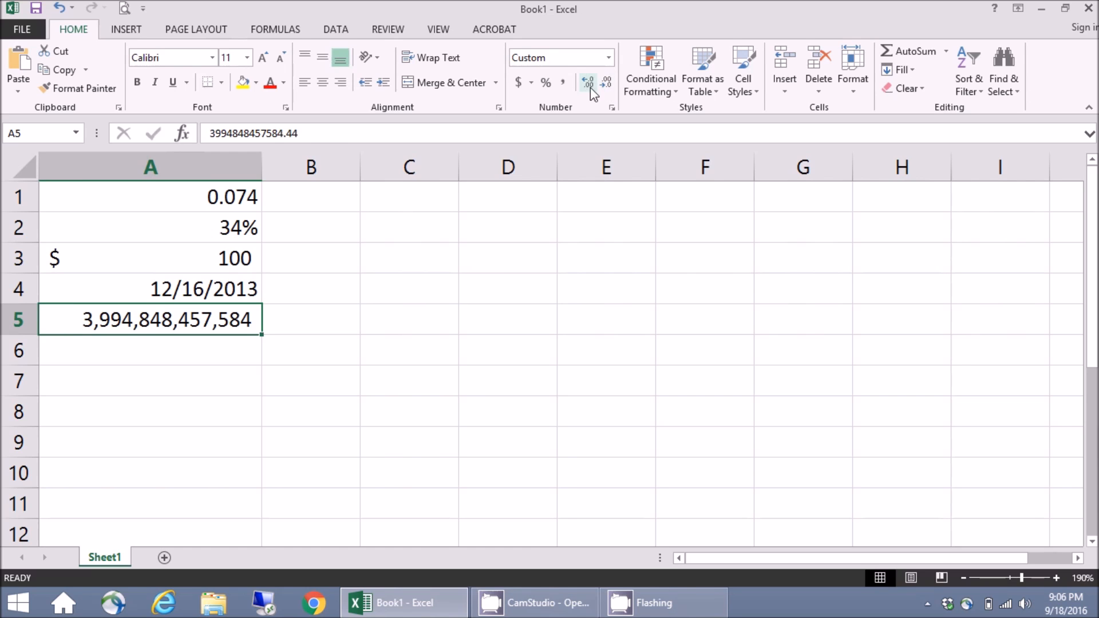
Increase cell A5 to three decimal places
{"action": "left_click", "coordinate": [588, 83]}
{"action": "left_click", "coordinate": [588, 83]}
{"action": "left_click", "coordinate": [588, 83]}
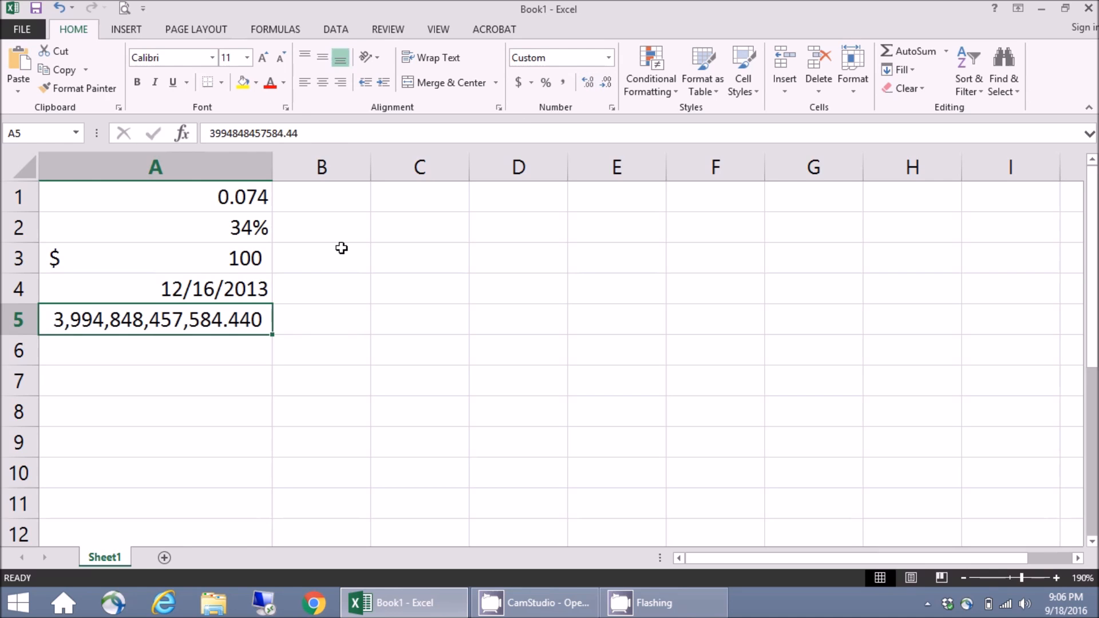
Change the date in cell A4 to the Long Date format
{"action": "left_click", "coordinate": [231, 286]}
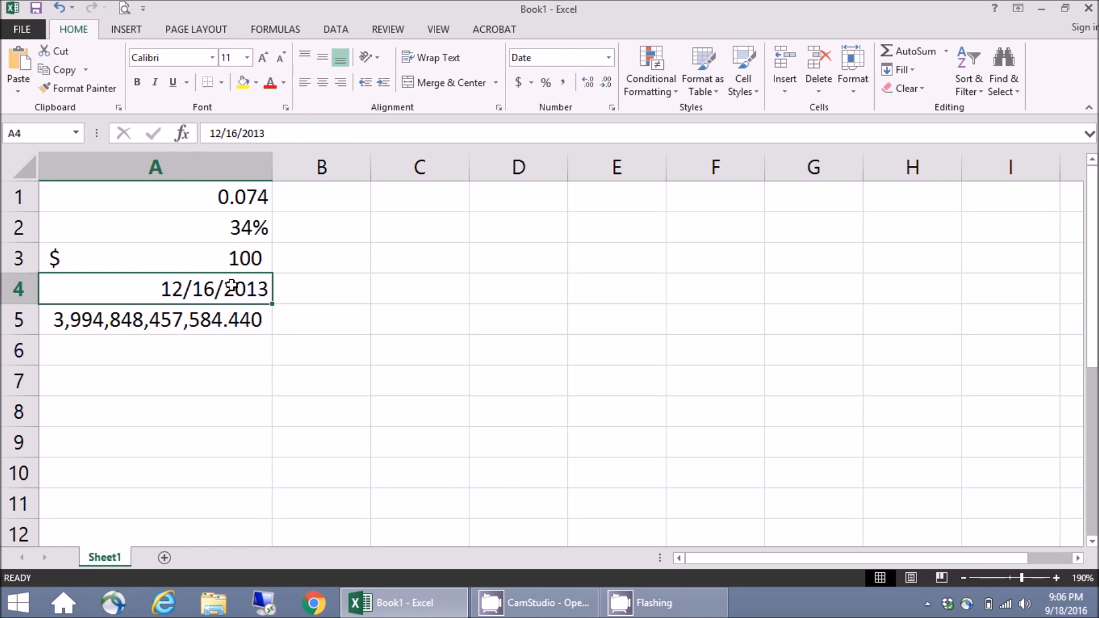
{"action": "left_click", "coordinate": [609, 58]}
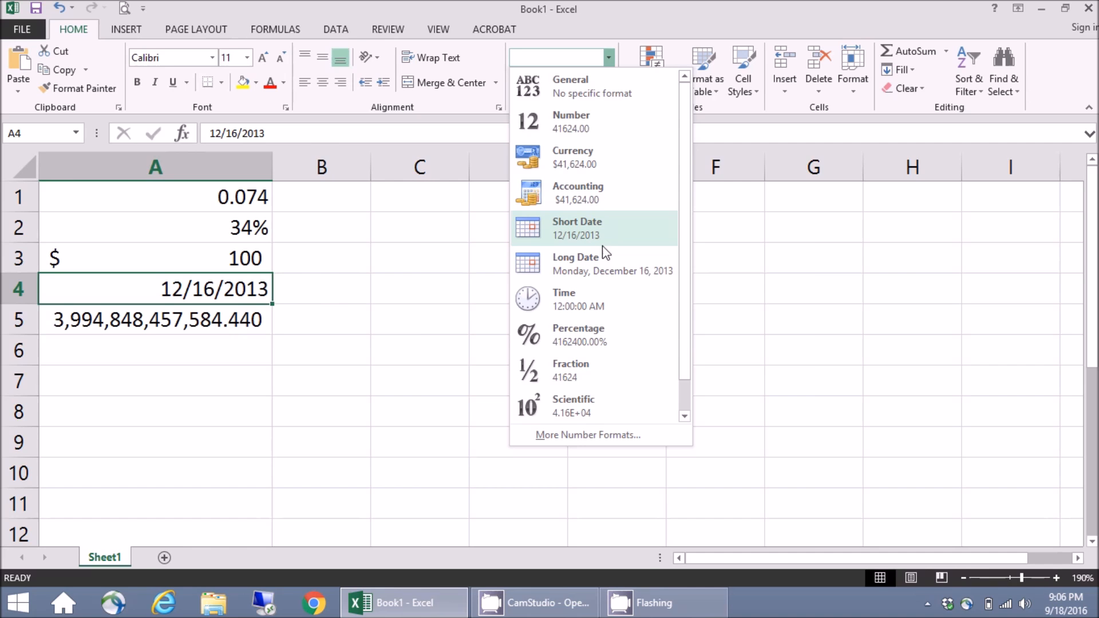
{"action": "left_click", "coordinate": [604, 268]}
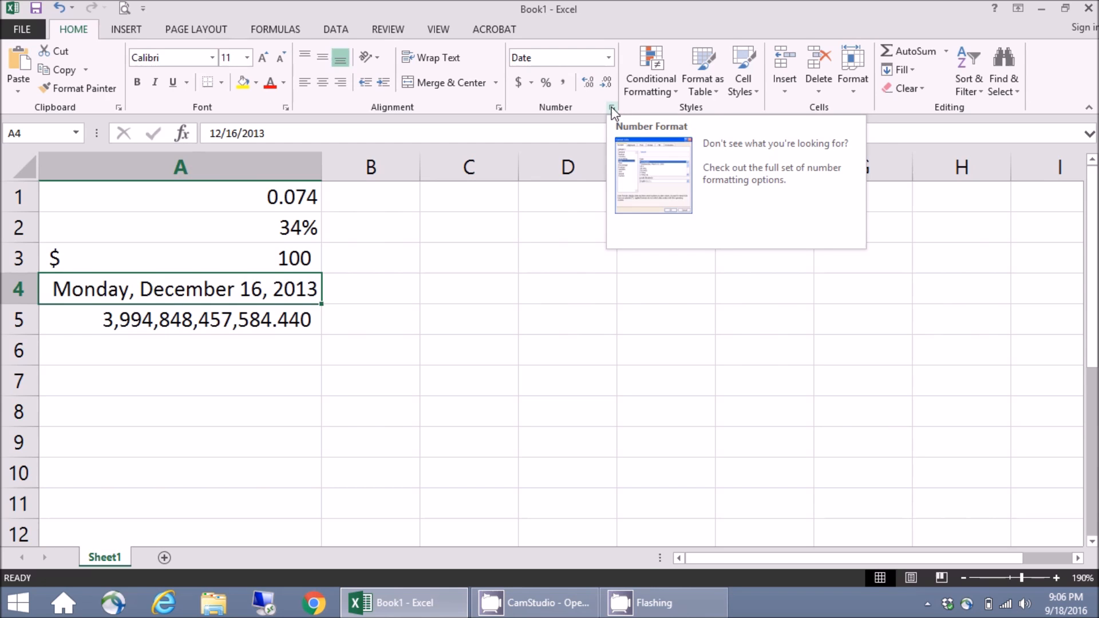
Open the full number format settings for cell A4 and examine the Currency category with its symbol choices
{"action": "left_click", "coordinate": [609, 57]}
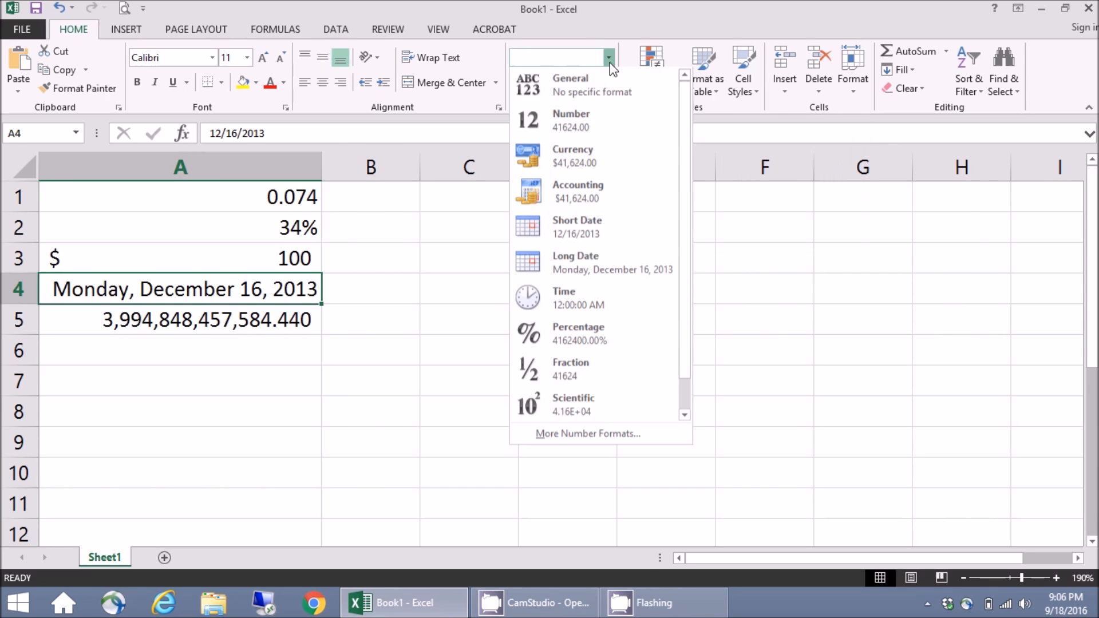
{"action": "left_click", "coordinate": [580, 435]}
{"action": "left_click_drag", "start_coordinate": [537, 95], "coordinate": [585, 98]}
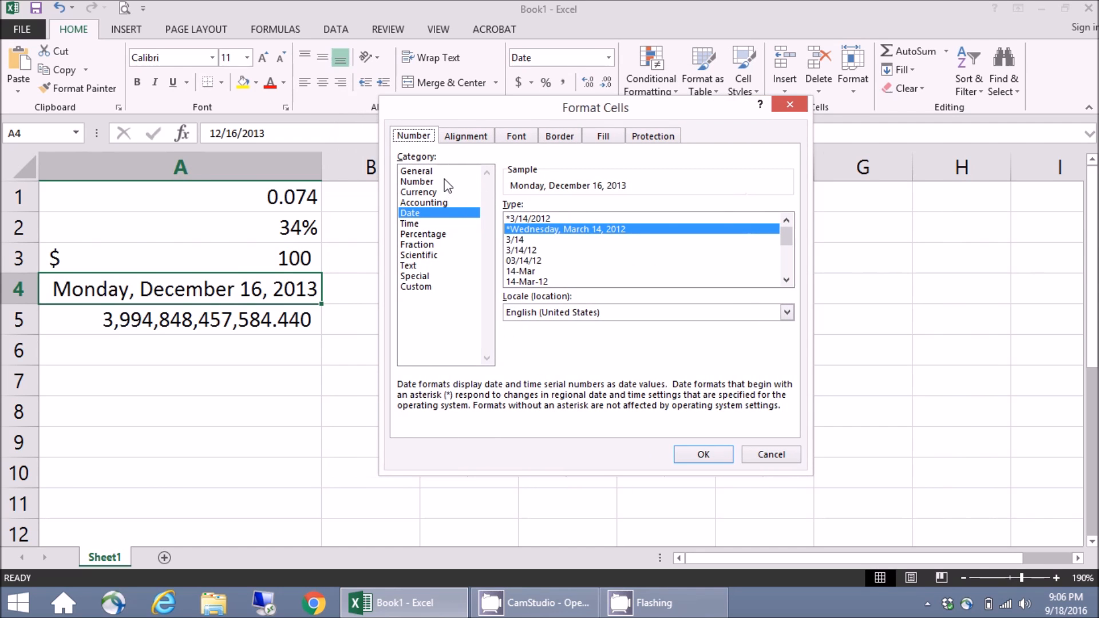
{"action": "left_click", "coordinate": [433, 193]}
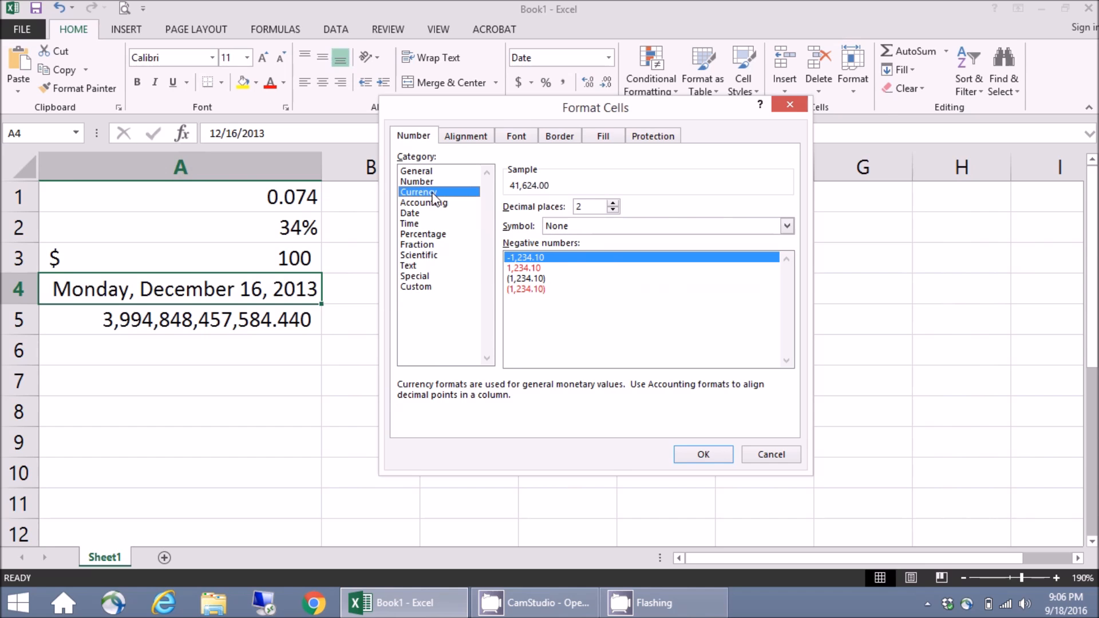
{"action": "left_click", "coordinate": [737, 226]}
{"action": "mouse_move", "coordinate": [795, 258]}
{"action": "left_mouse_down"}
{"action": "mouse_move", "coordinate": [794, 271]}
{"action": "mouse_move", "coordinate": [791, 239]}
{"action": "left_mouse_up"}
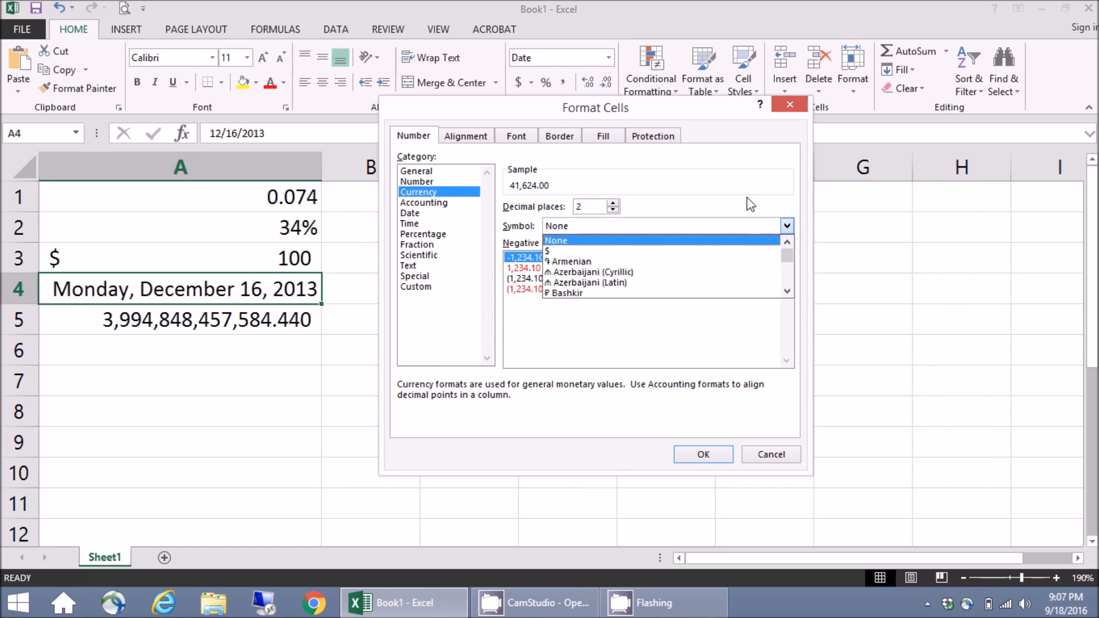
{"action": "left_click", "coordinate": [728, 209]}
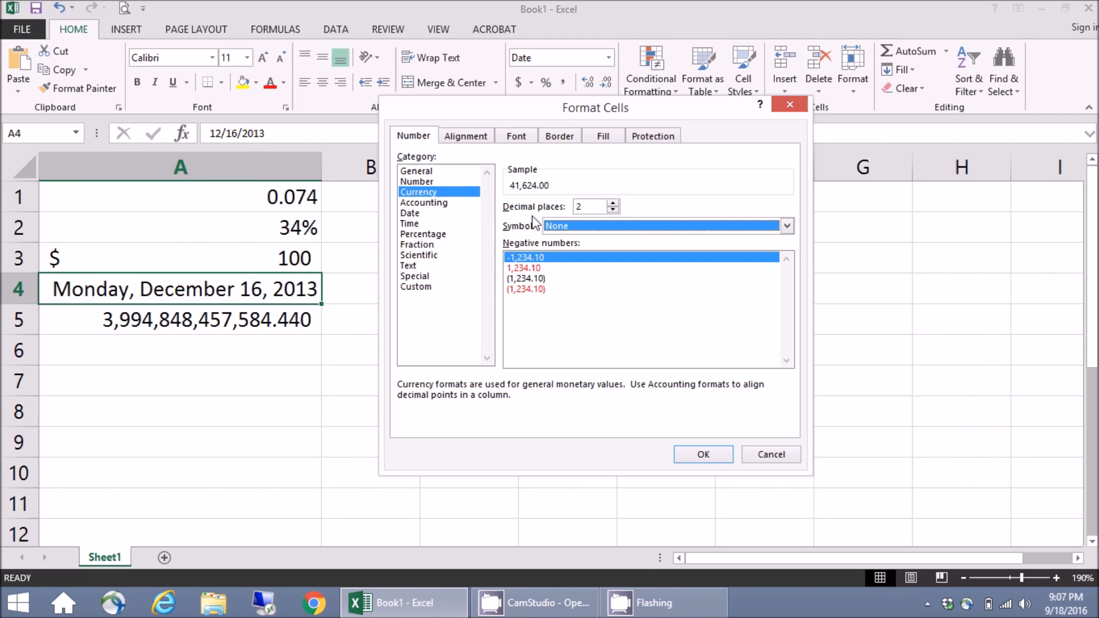
Examine the Number category's options and look through the available Date format types
{"action": "left_click", "coordinate": [431, 182]}
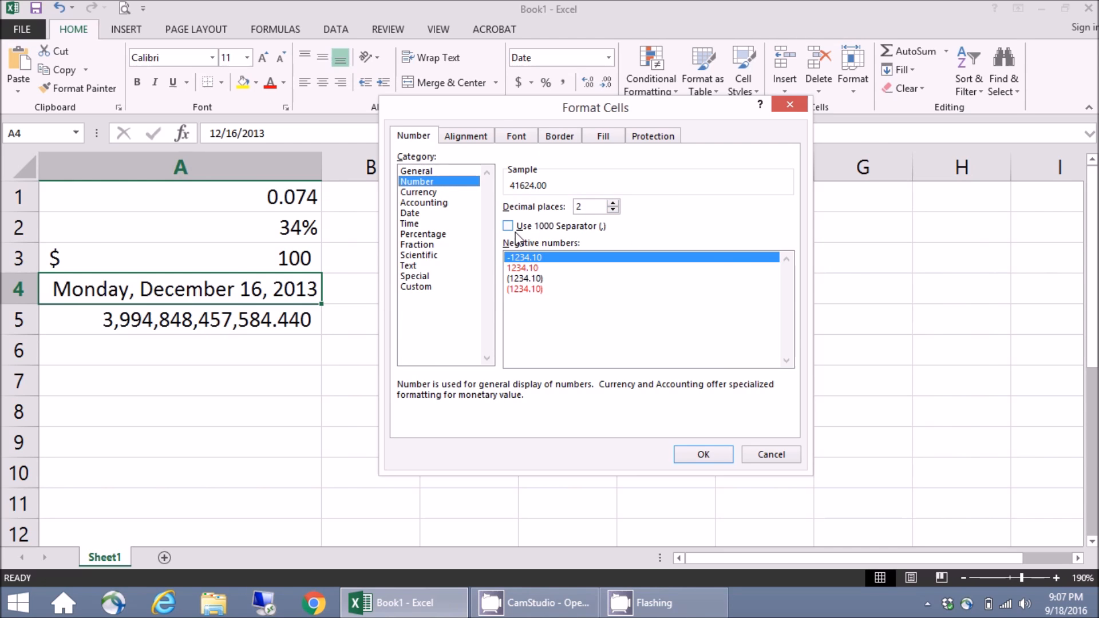
{"action": "left_click", "coordinate": [429, 214]}
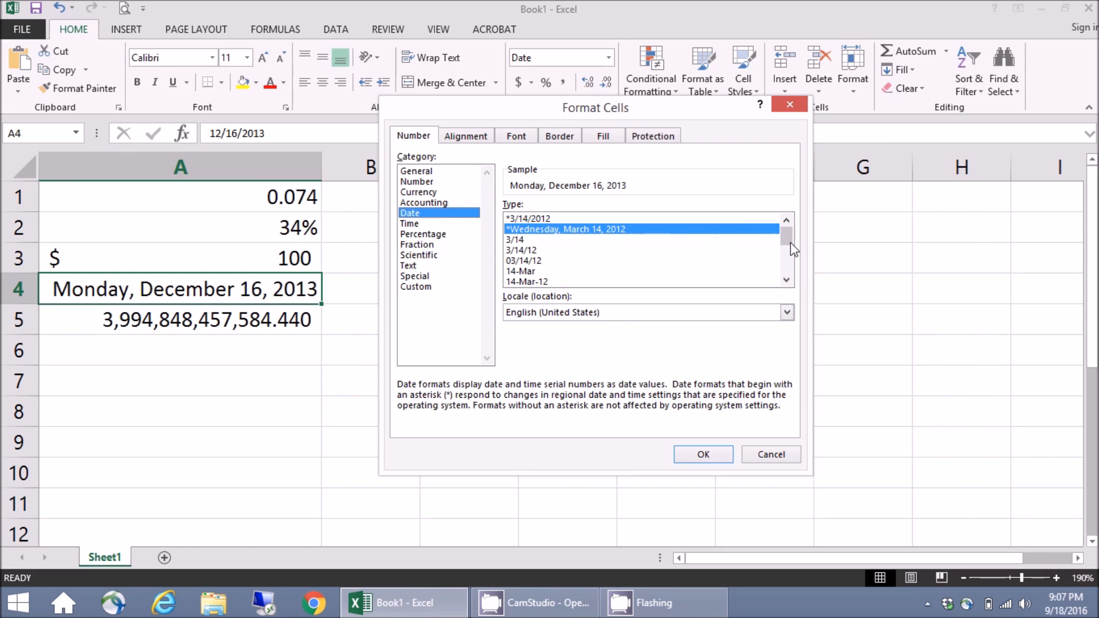
{"action": "left_click_drag", "start_coordinate": [788, 238], "coordinate": [797, 282]}
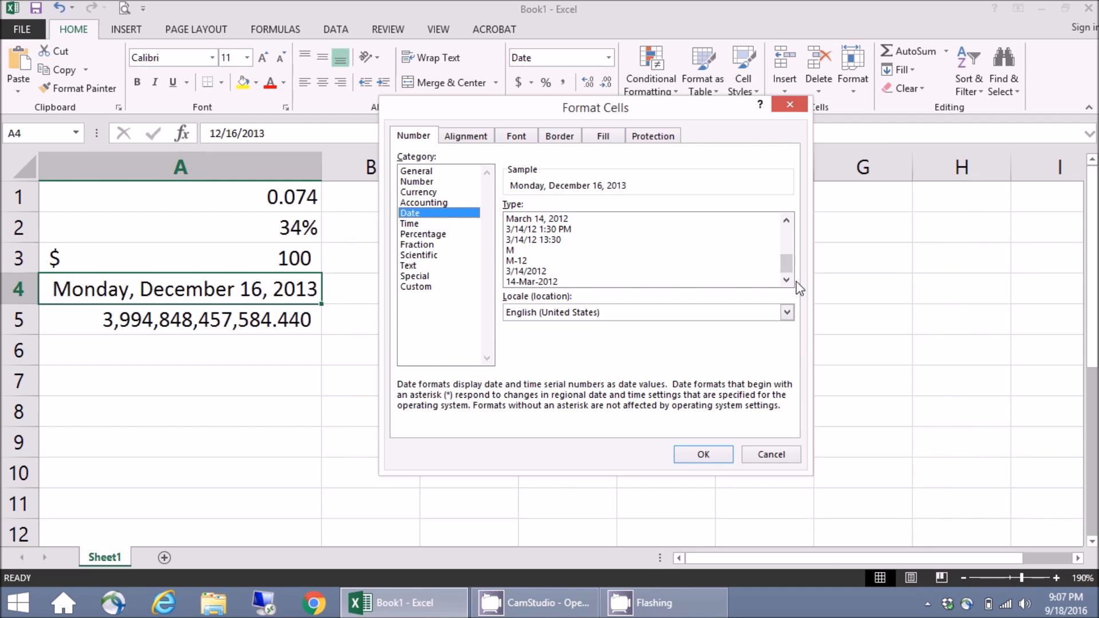
Review the options of the Time, Percentage, Fraction, Scientific and Custom format categories
{"action": "left_click", "coordinate": [417, 227]}
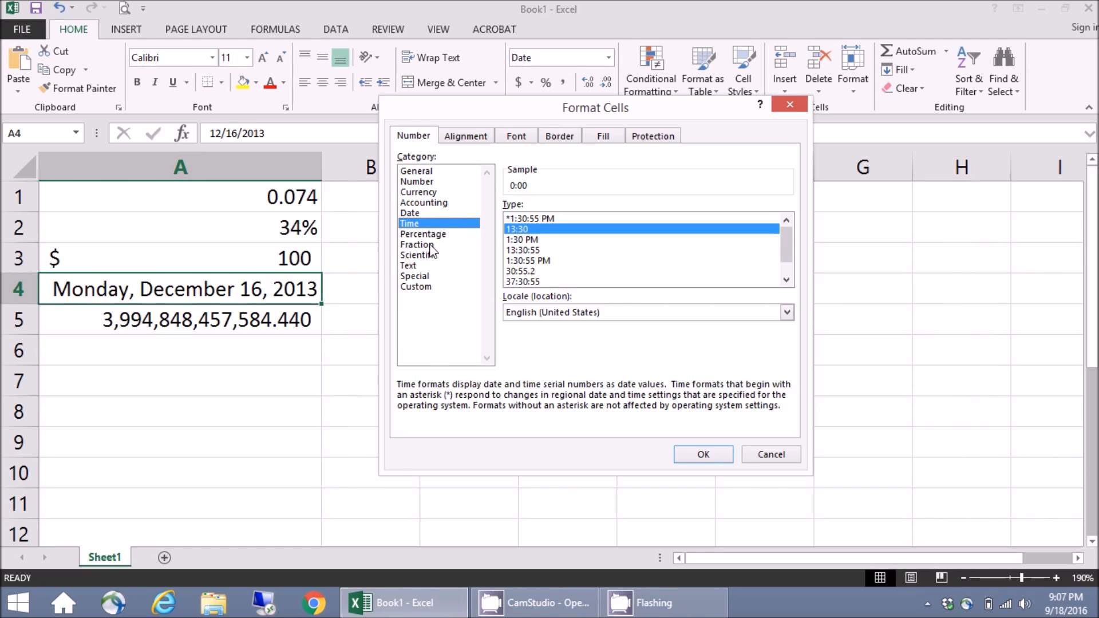
{"action": "left_click", "coordinate": [407, 234]}
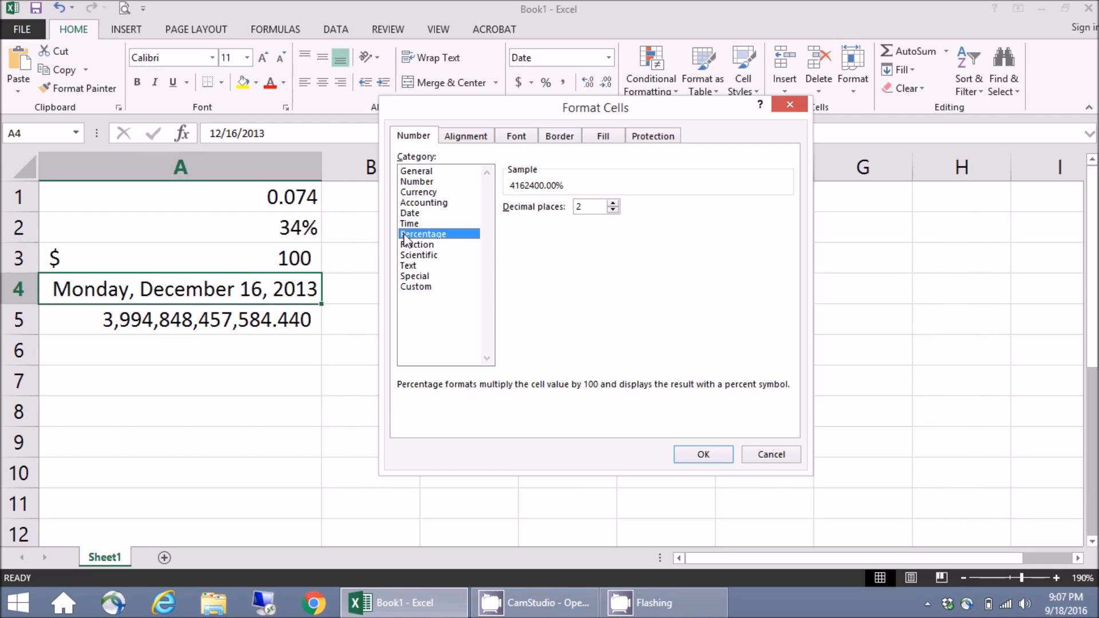
{"action": "left_click", "coordinate": [418, 246]}
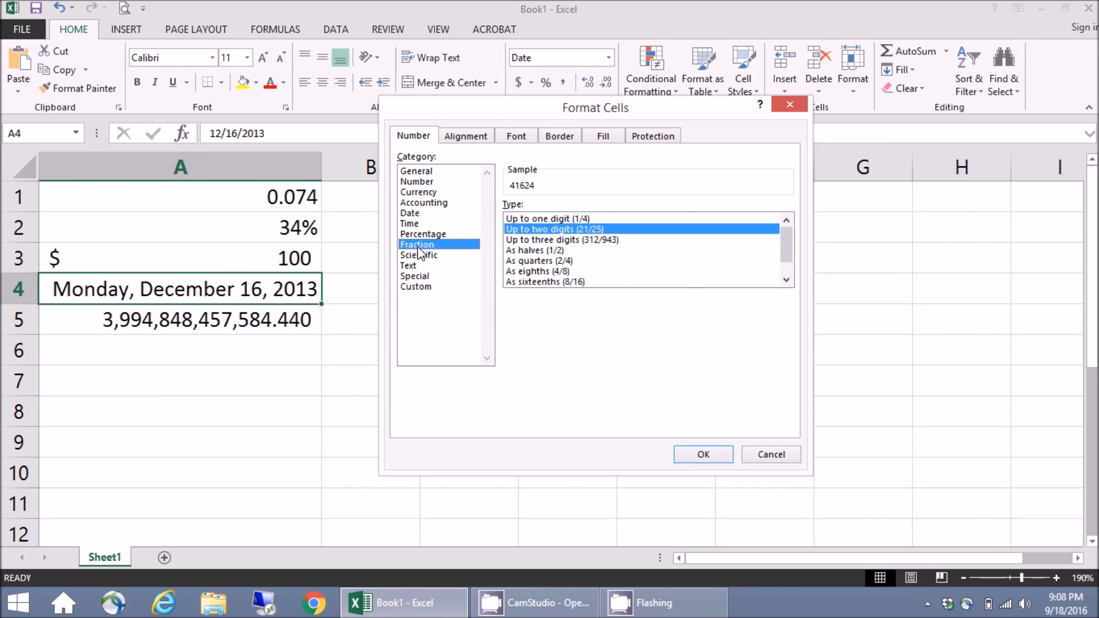
{"action": "left_click", "coordinate": [416, 256]}
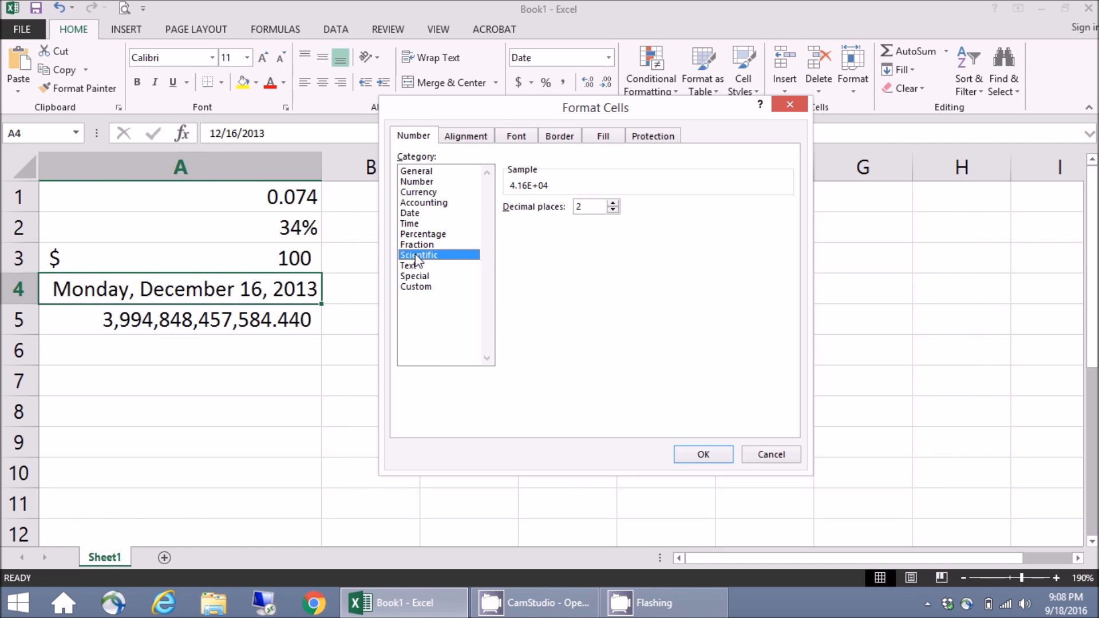
{"action": "left_click", "coordinate": [415, 289]}
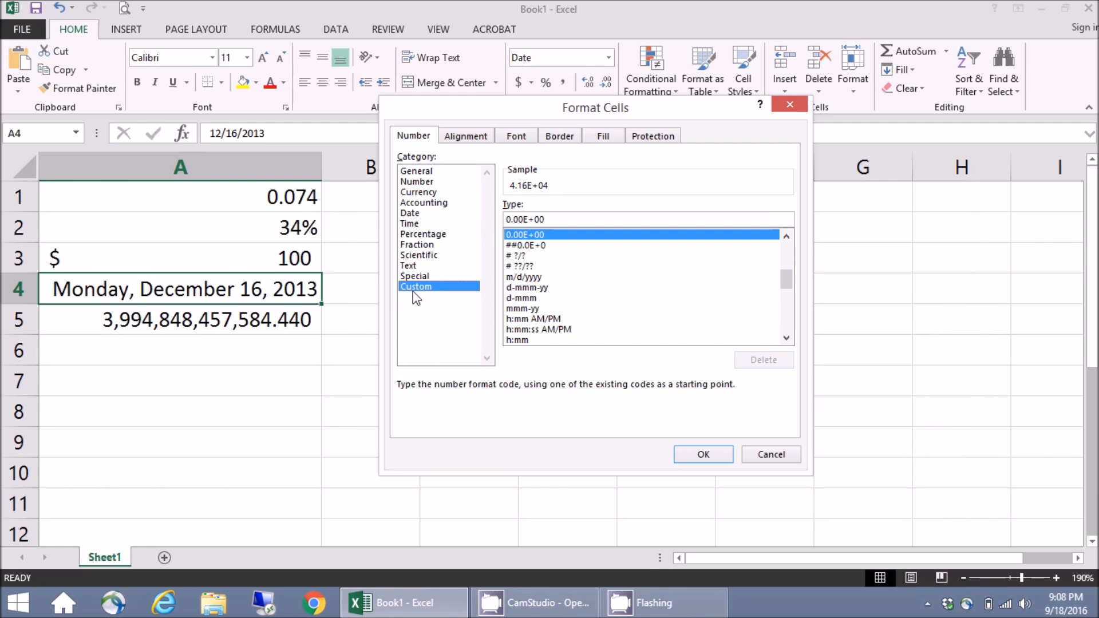